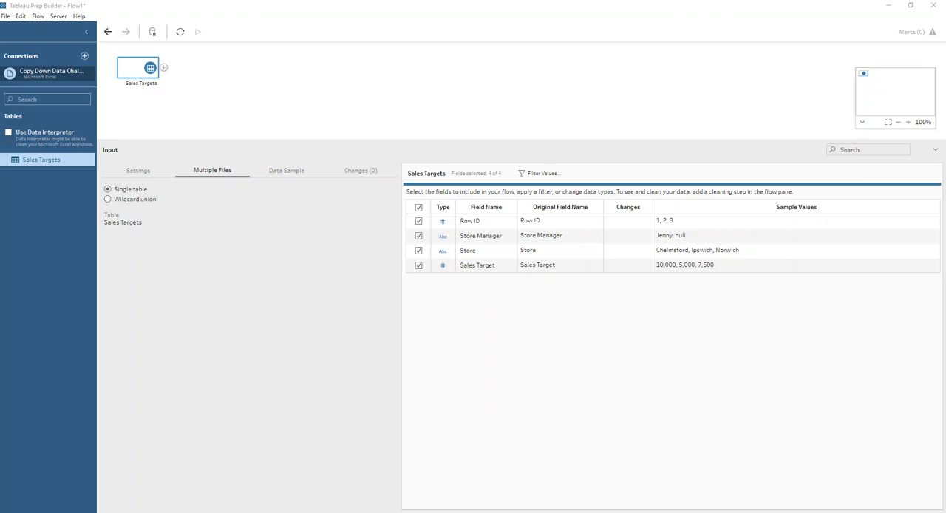
Add a Clean Step after the Sales Targets input node
left_click(163, 67)
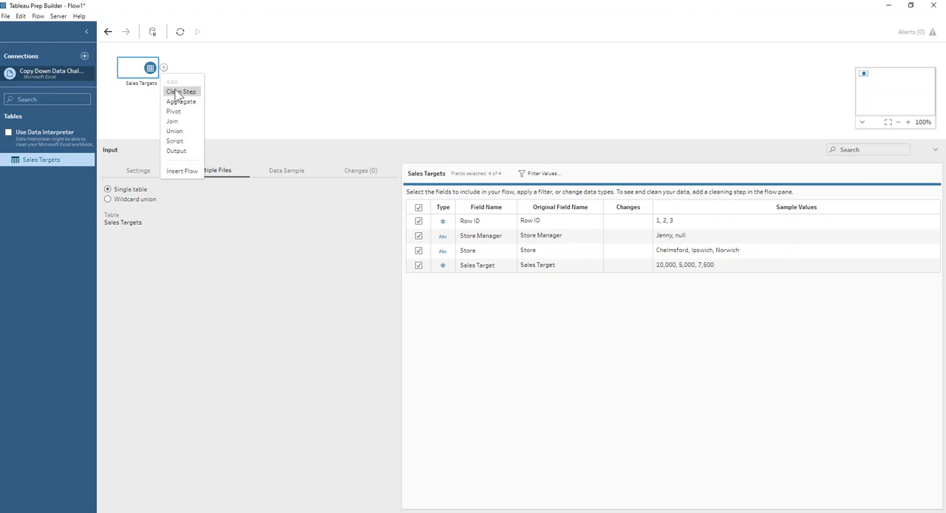
left_click(181, 91)
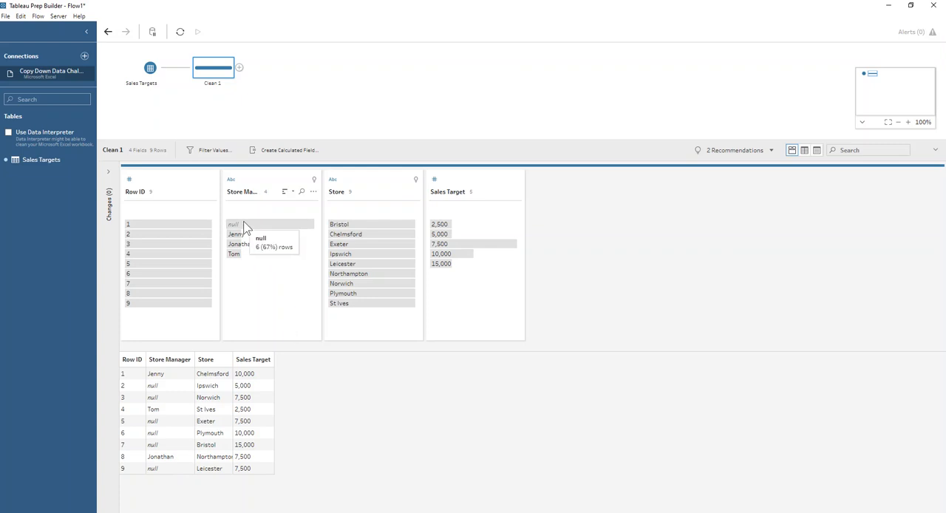
Exclude the rows where Store Manager is null, keeping the three rows with a manager
left_click(314, 179)
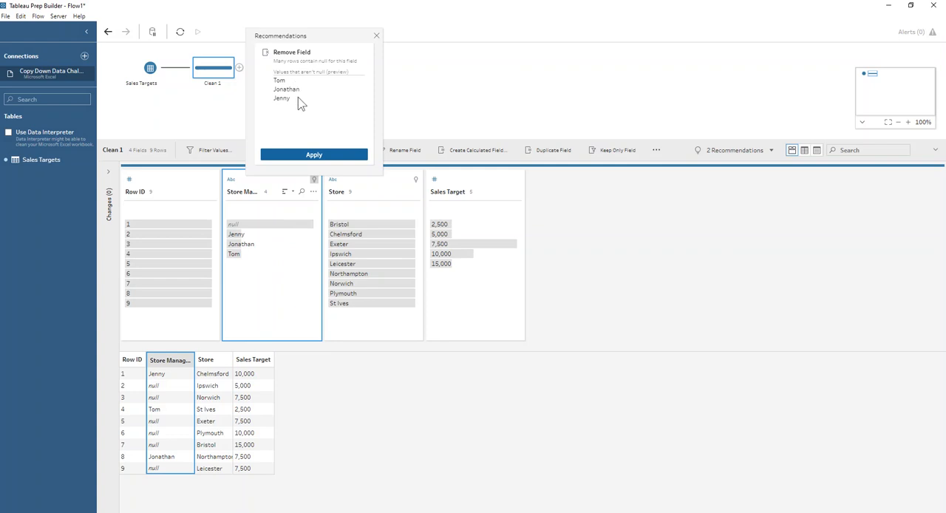
left_click(378, 36)
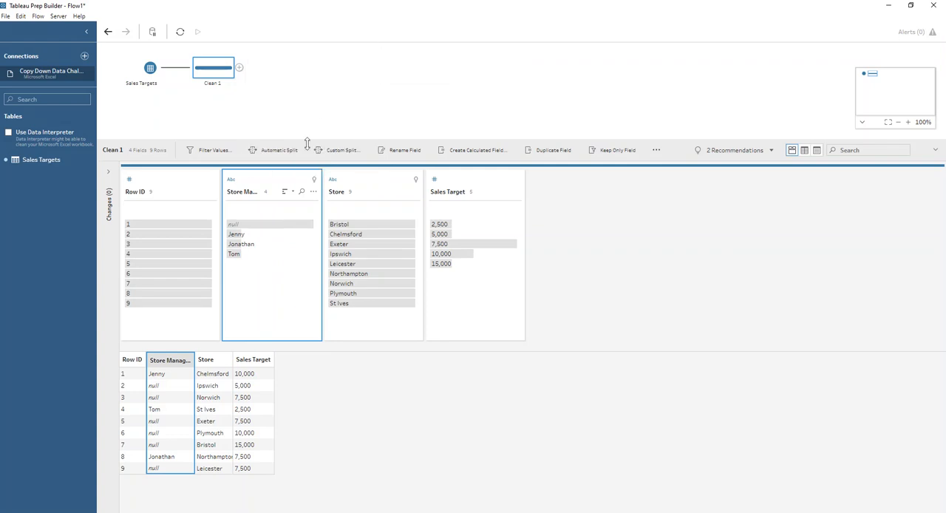
left_click(255, 224)
left_click(256, 150)
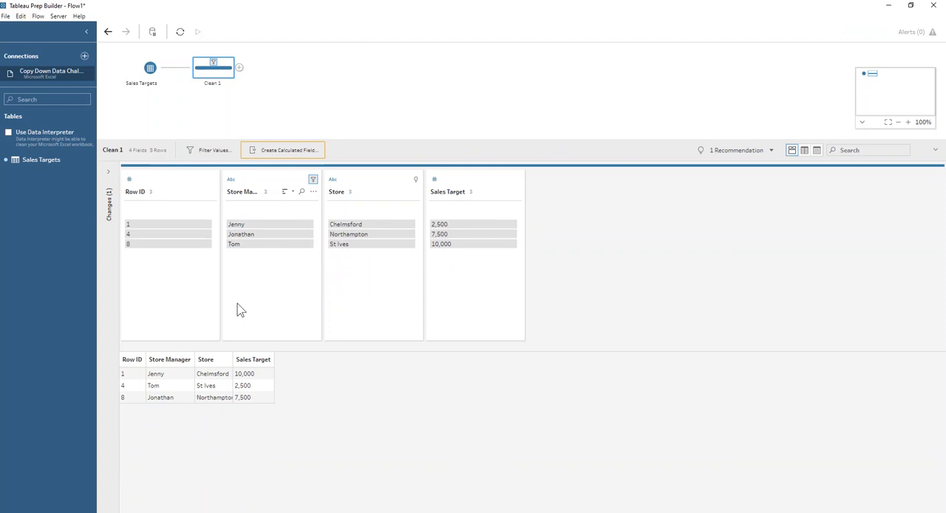
Remove the Store and Sales Target fields, leaving Row ID and Store Manager
left_click(403, 192)
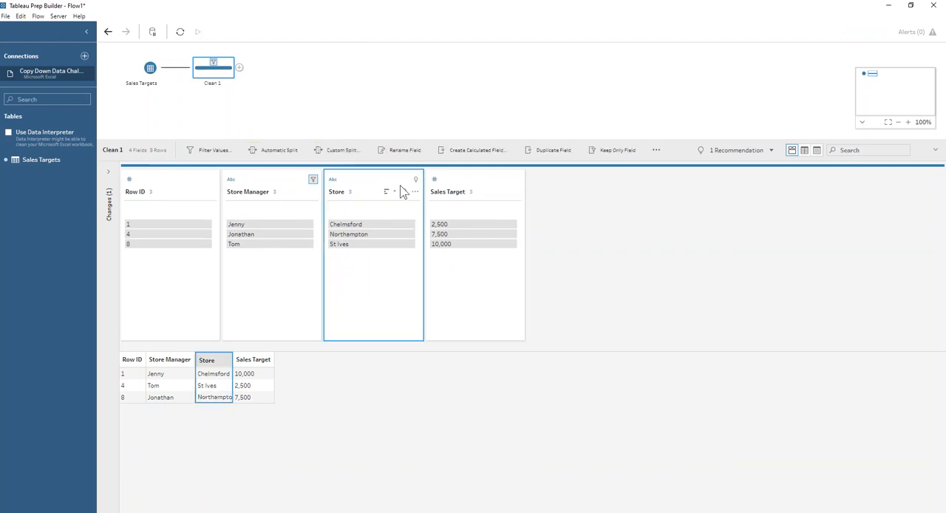
left_click(488, 183, "ctrl")
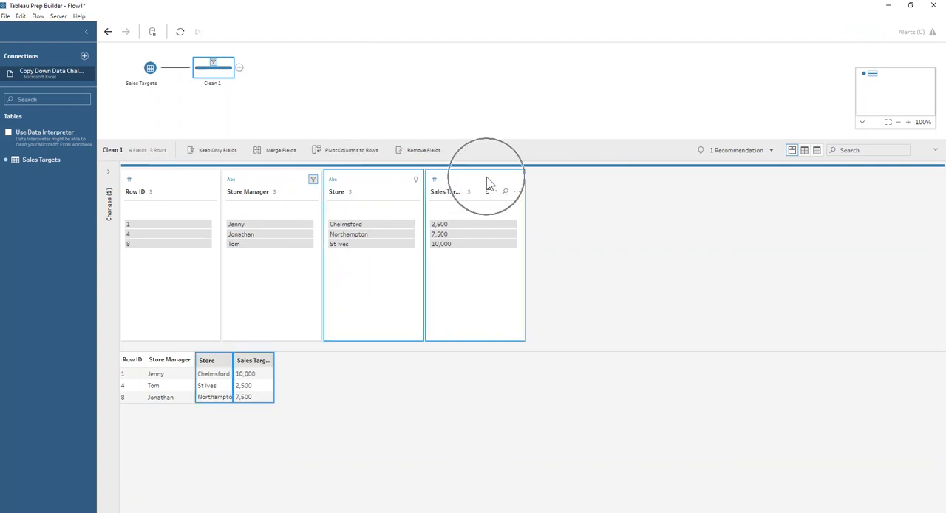
left_click(420, 151)
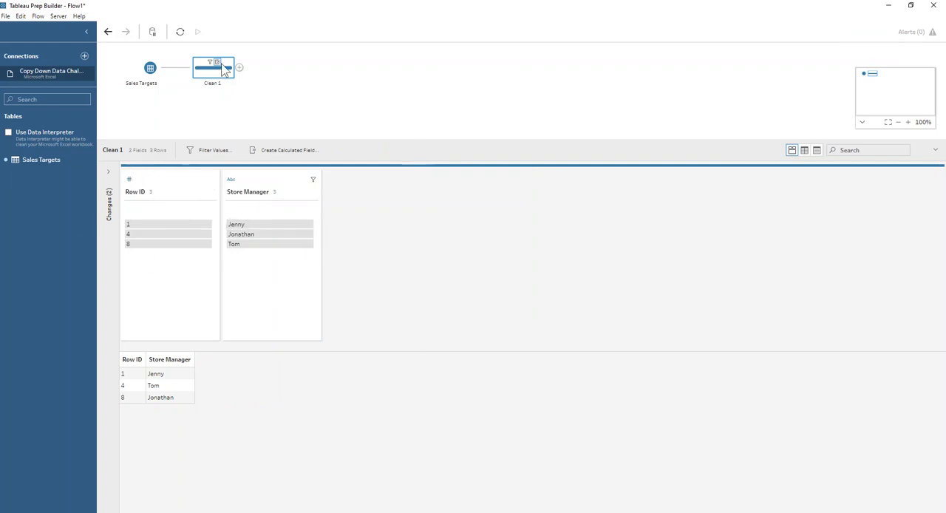
Join Clean 1 to Sales Targets with a Row ID >= clause, giving 17 rows
mouse_move(224, 69)
left_mouse_down()
mouse_move(168, 79)
mouse_move(166, 66)
left_mouse_up()
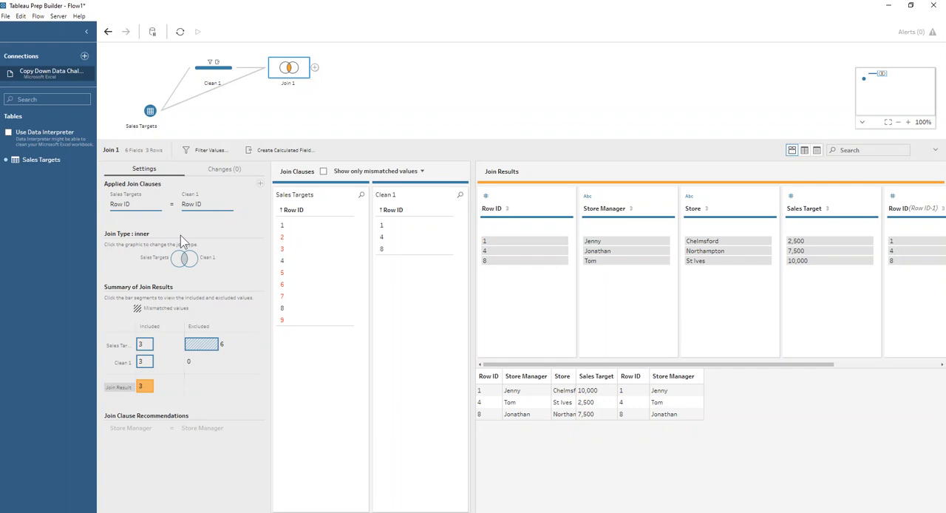
left_click(173, 207)
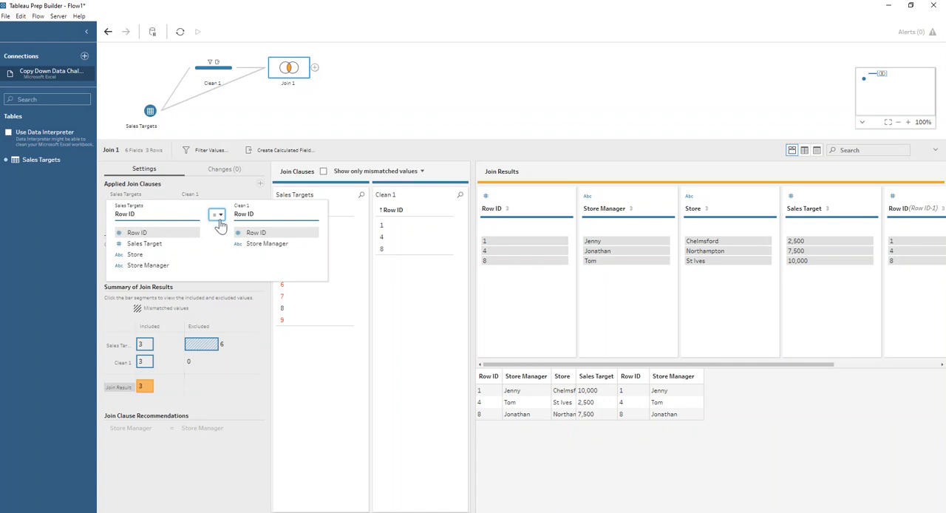
left_click(217, 215)
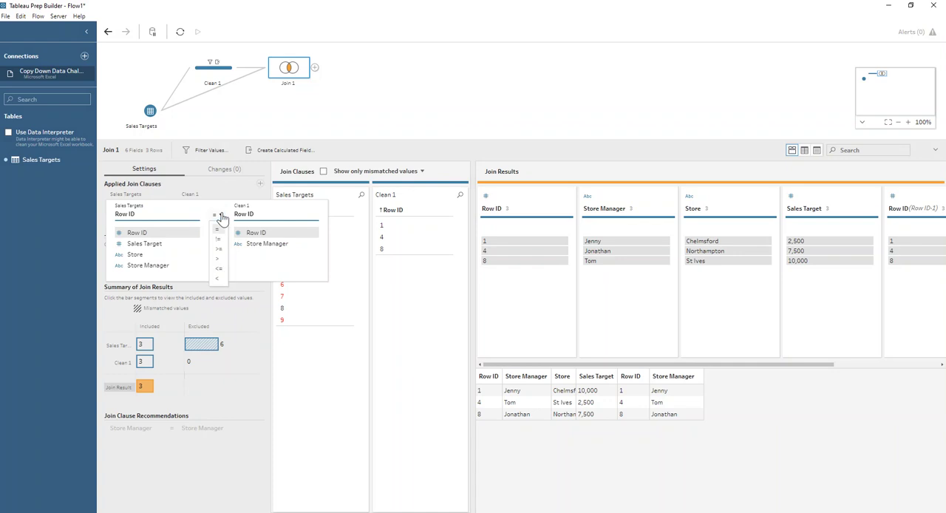
left_click(224, 253)
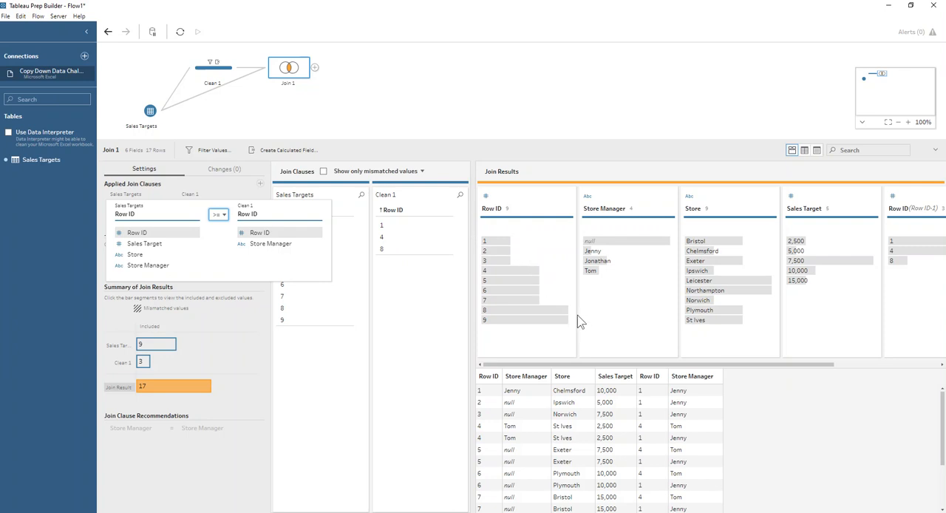
left_click(507, 245)
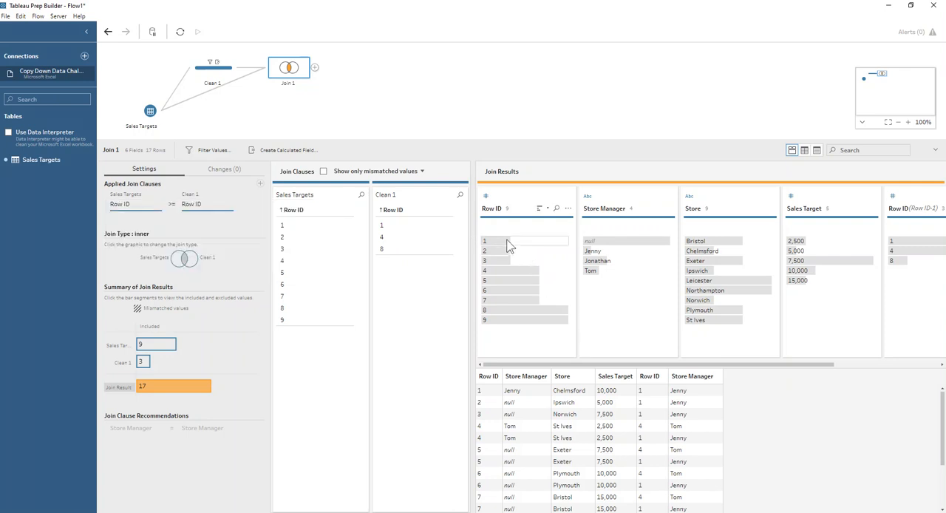
left_click(507, 246)
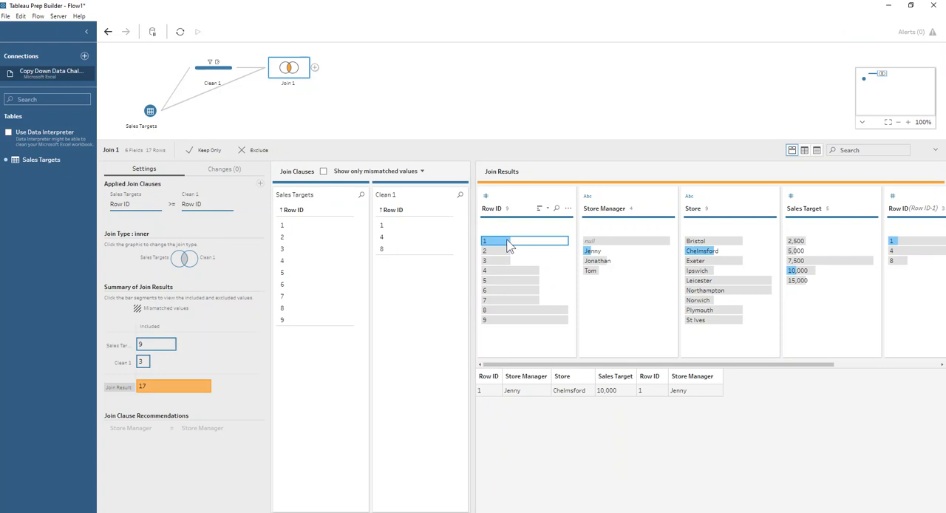
left_click(516, 271)
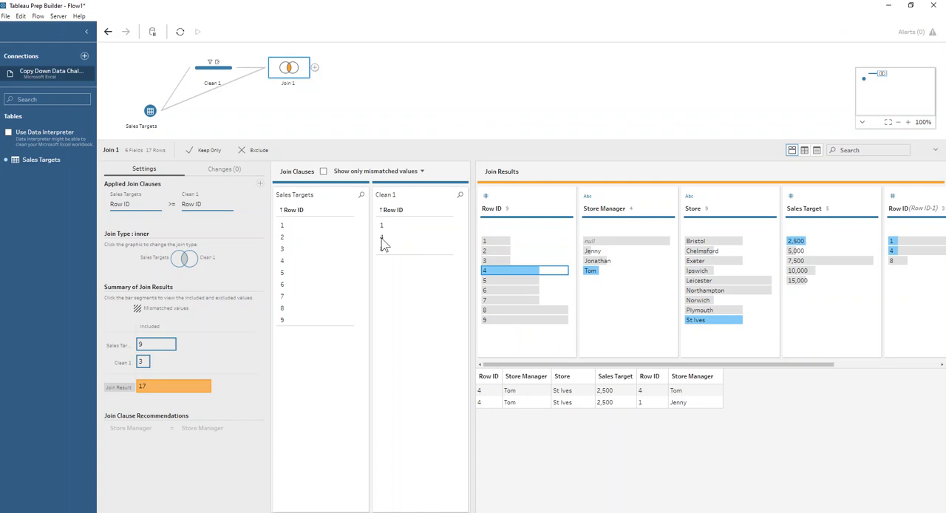
left_click(509, 310)
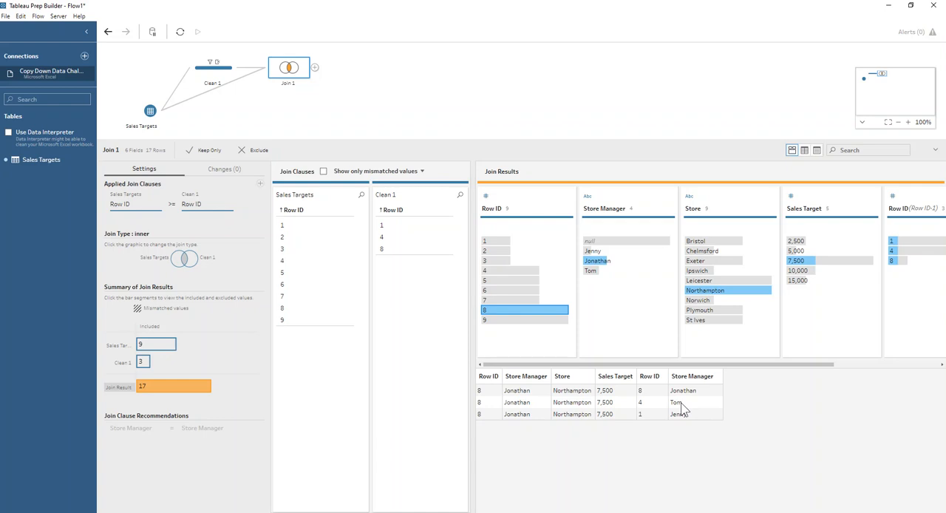
Add Clean 2 after Join 1 and start a Fixed LOD calculation on Row ID-1
left_click(314, 67)
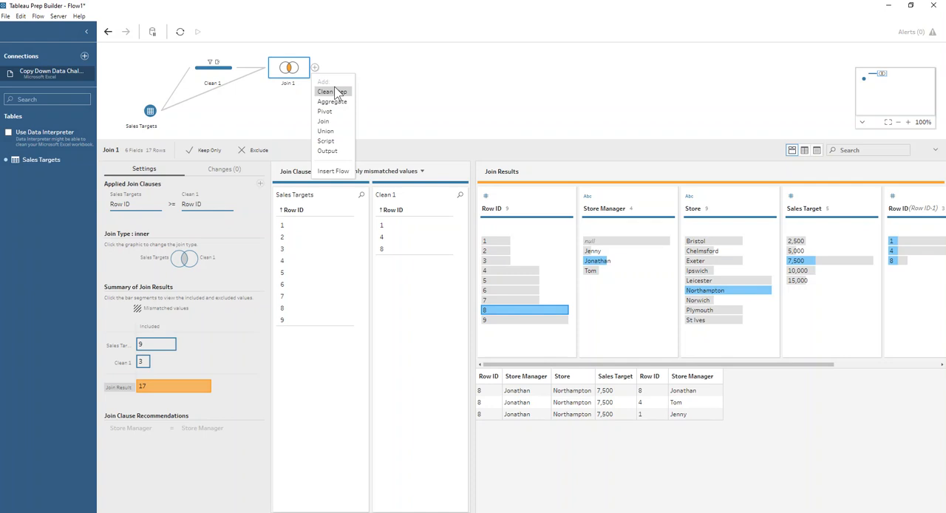
left_click(338, 92)
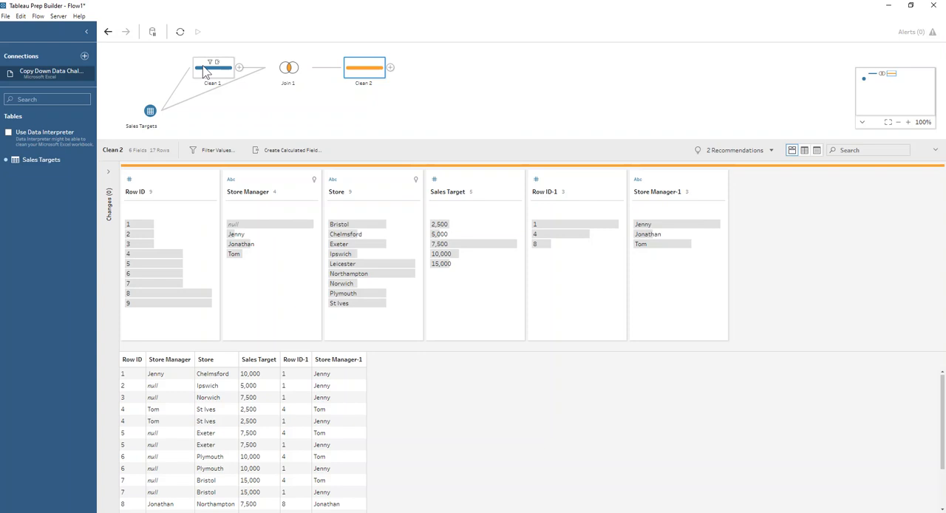
left_click(618, 191)
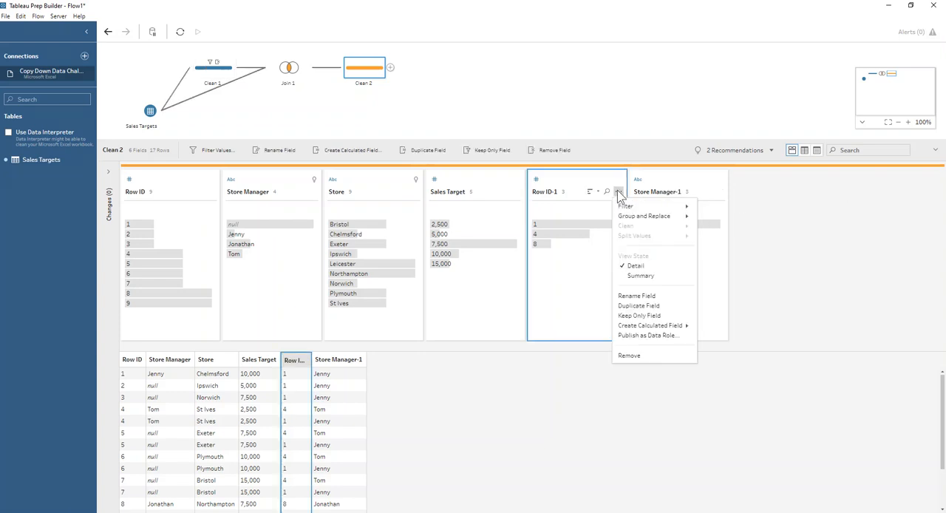
mouse_move(650, 326)
left_click(709, 336)
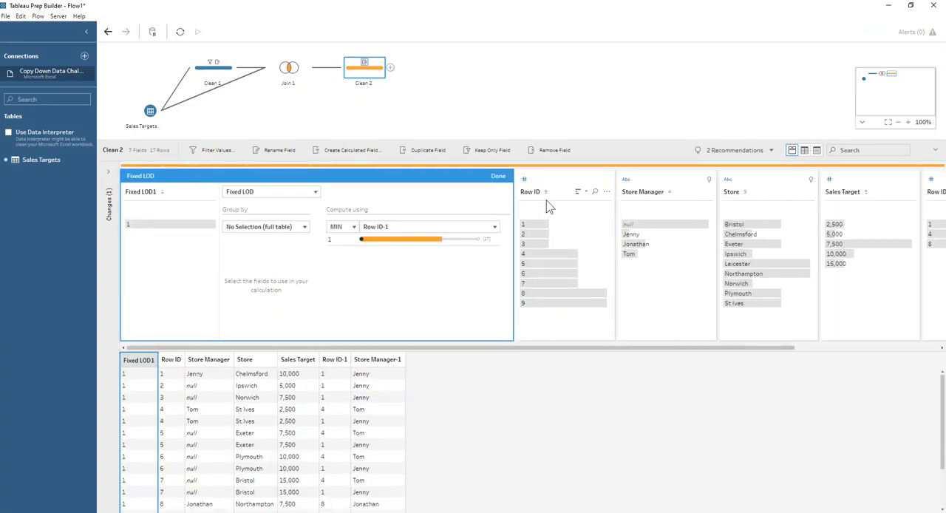
mouse_move(562, 252)
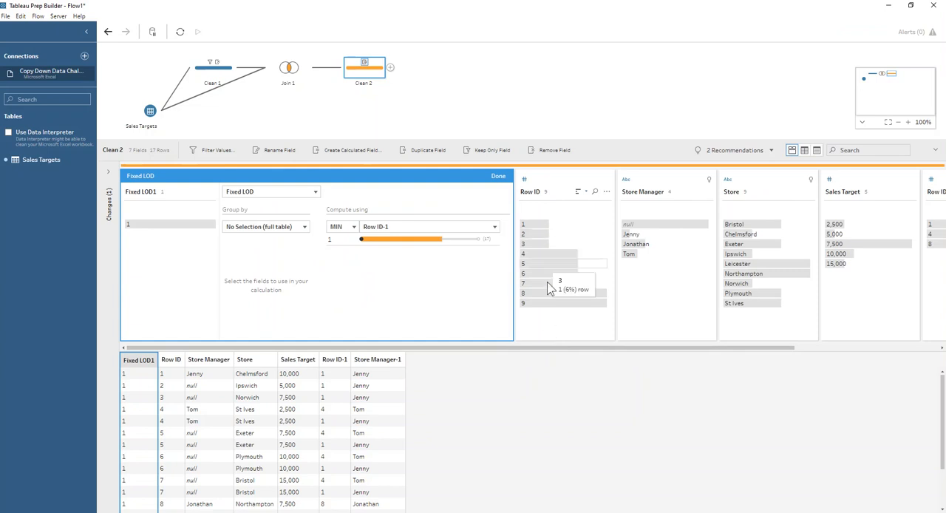
Group the Fixed LOD by Row ID computing MAX of Row ID-1, and finish it
left_click(302, 226)
left_click(239, 242)
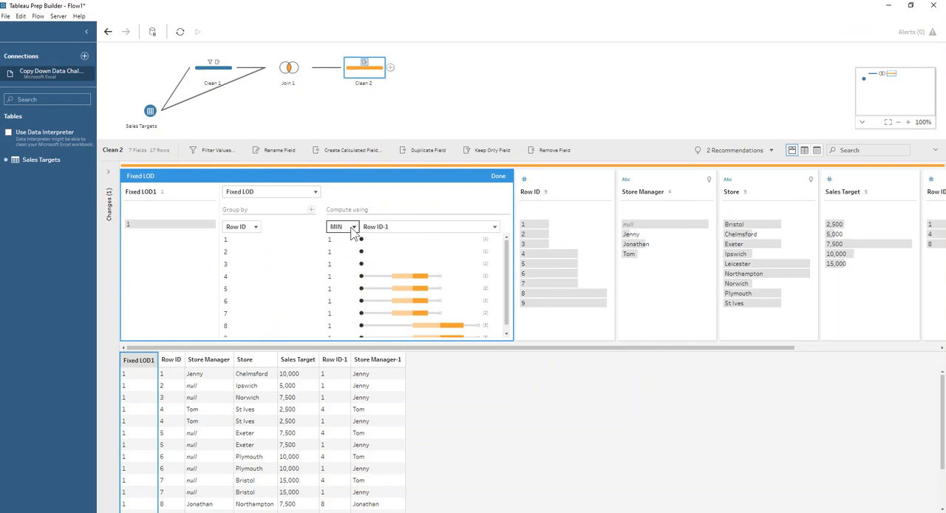
left_click(352, 230)
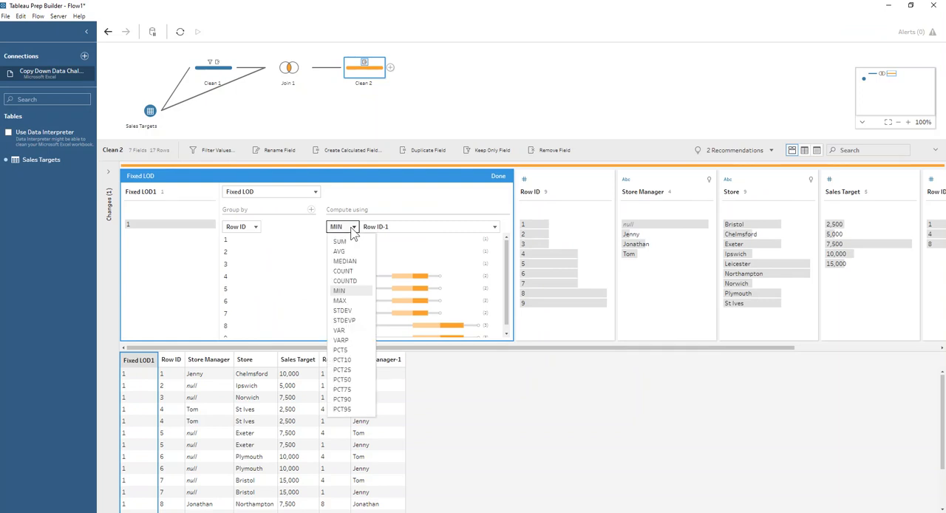
left_click(340, 300)
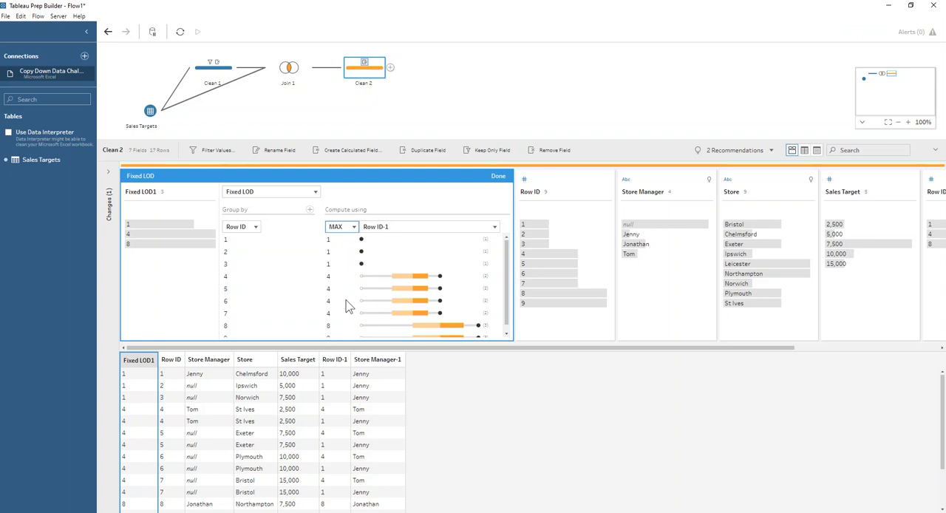
left_click(499, 176)
Filter Clean 2 with the calculation [Fixed LOD1]=[Row ID-1], leaving nine rows
left_click(206, 150)
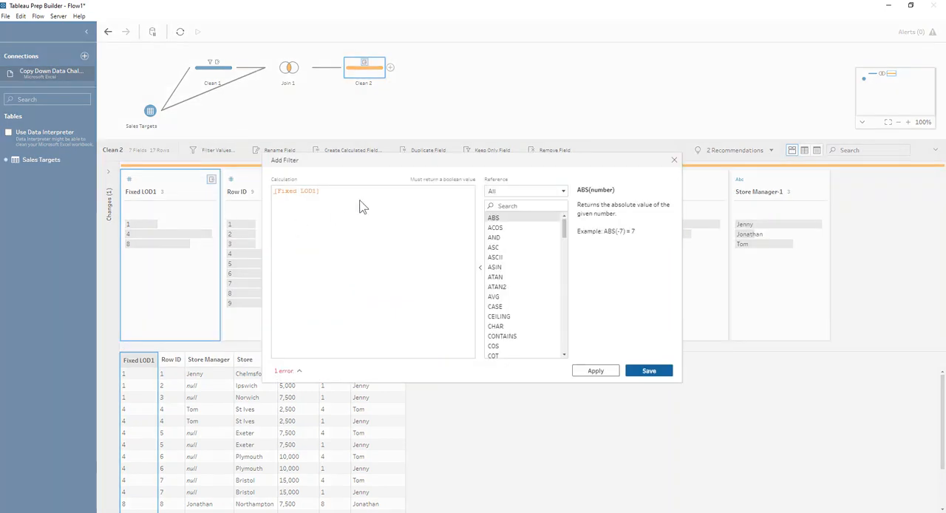
type("=")
type("ro")
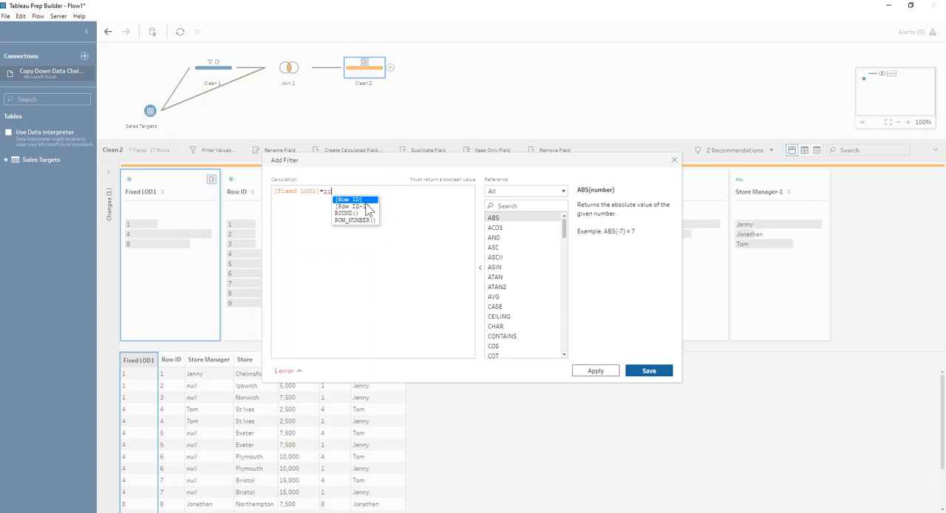
left_click(364, 207)
left_click(652, 371)
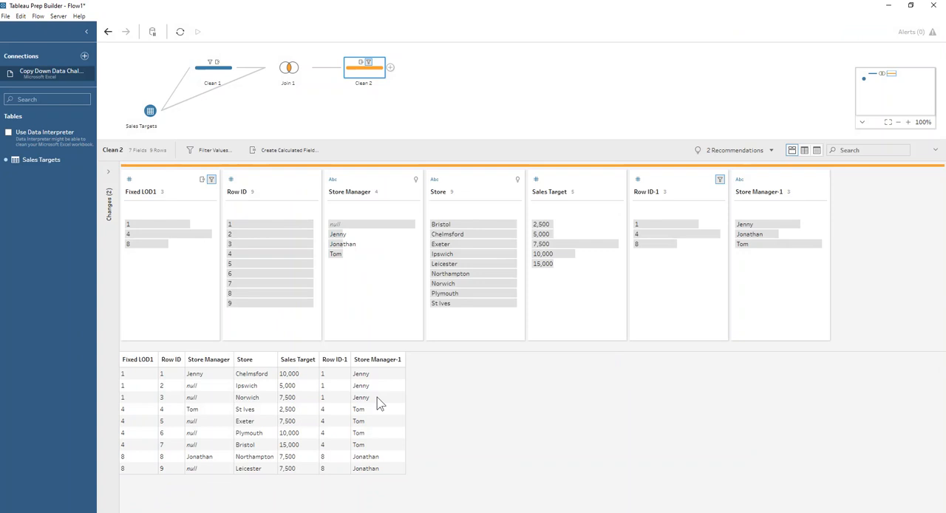
Add Clean 3, select the four fields, accidentally remove them, and undo
left_click(389, 67)
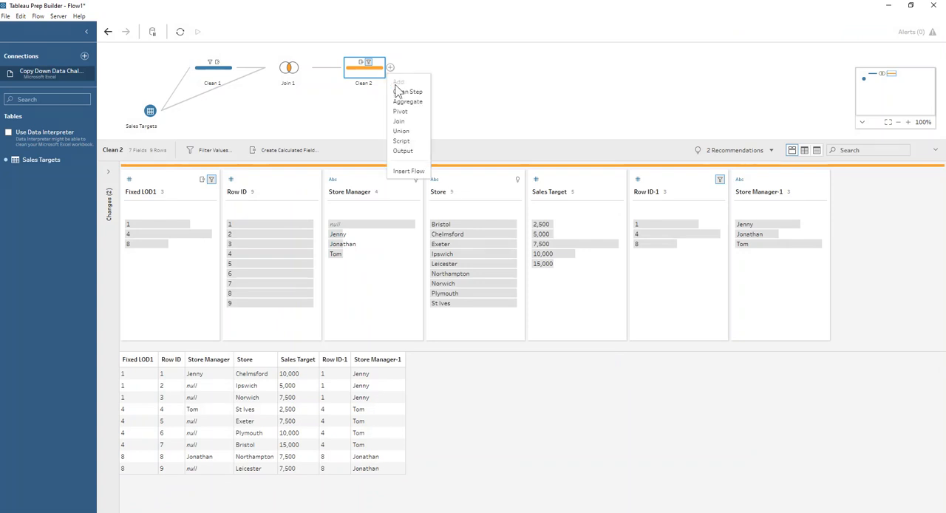
left_click(401, 93)
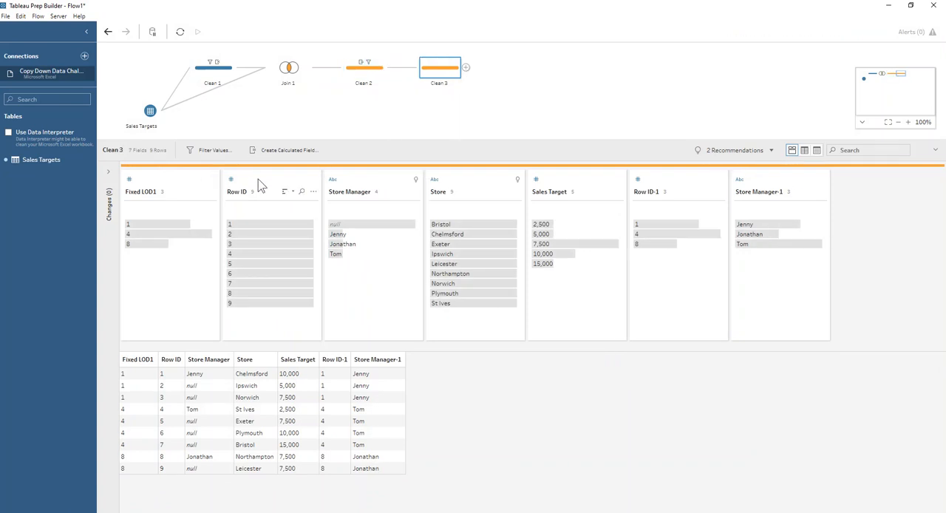
left_click(260, 185)
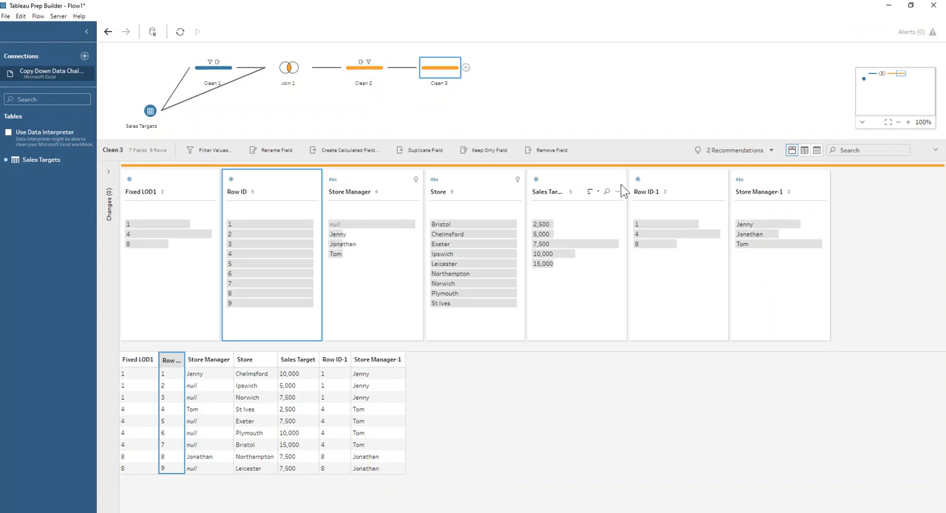
left_click(762, 185, "ctrl")
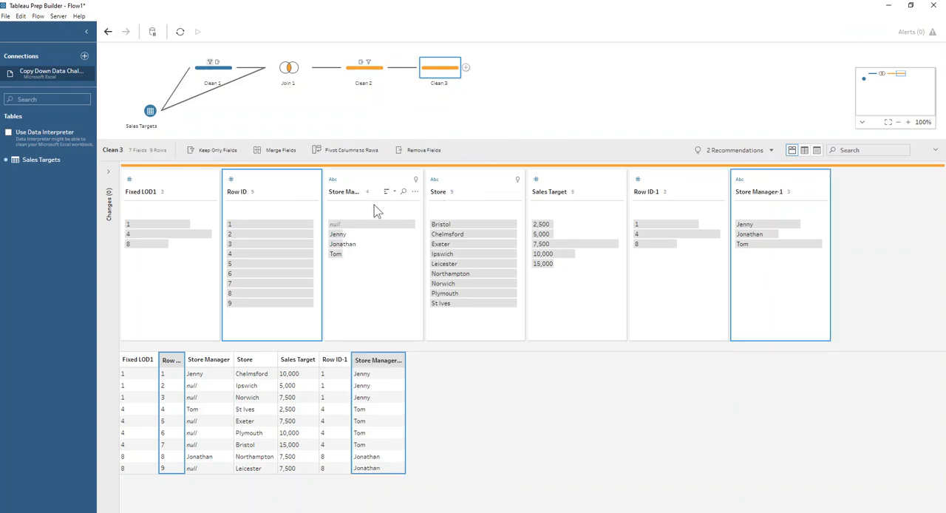
left_click(478, 187, "ctrl")
left_click(556, 185, "ctrl")
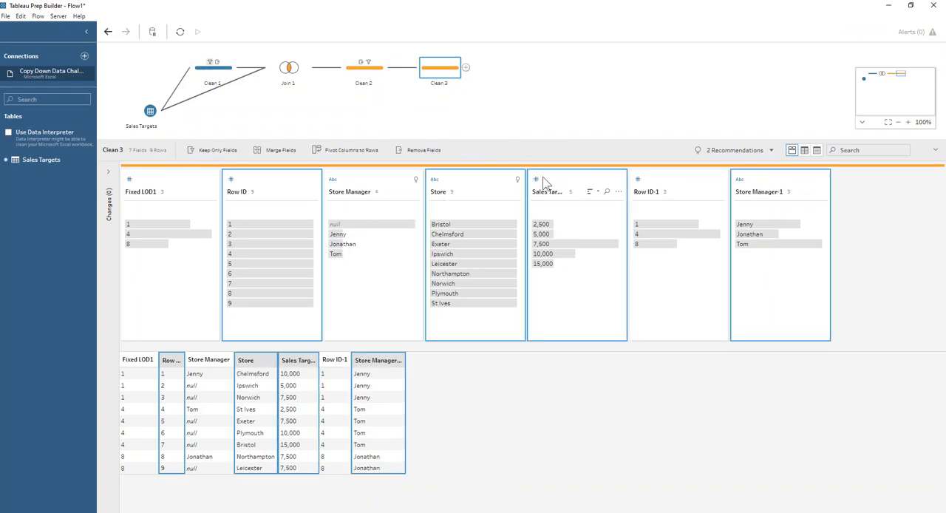
left_click(401, 148)
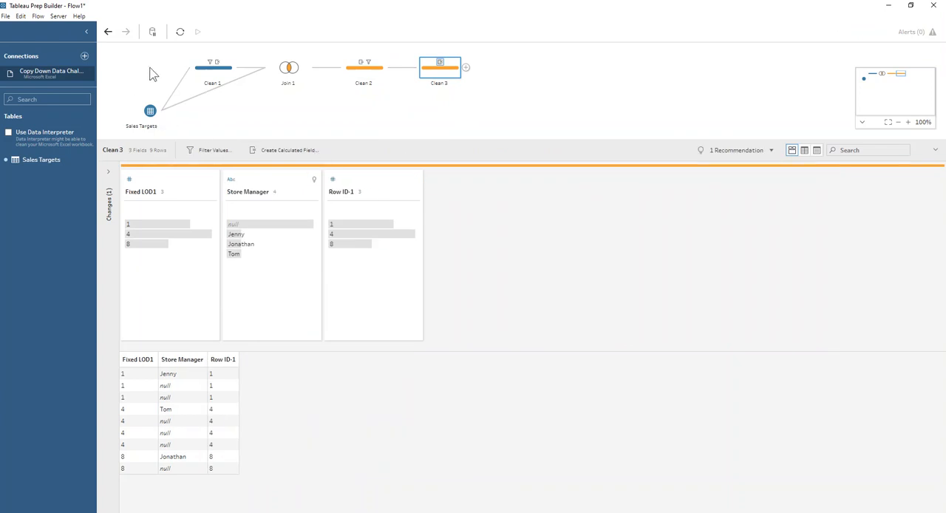
key("ctrl+z")
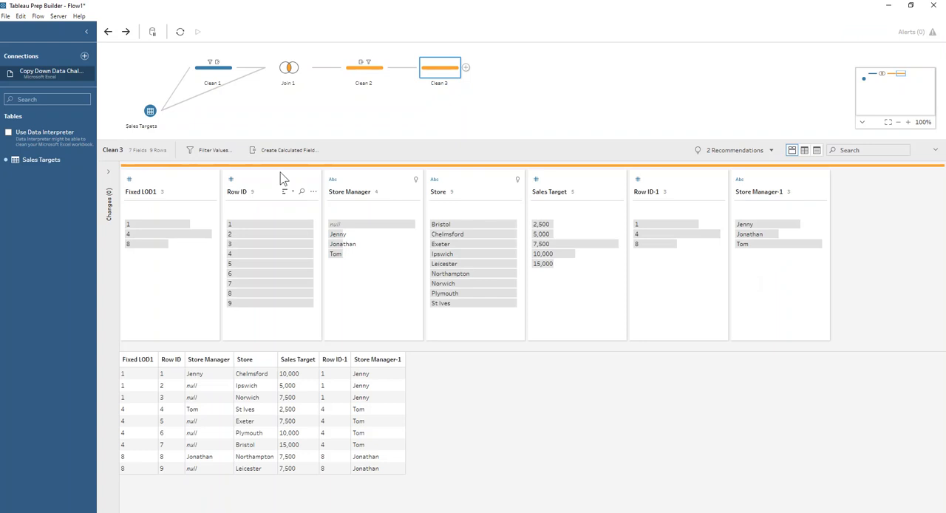
Keep only Row ID, Store, Store Manager-1 and Sales Target
left_click(284, 185)
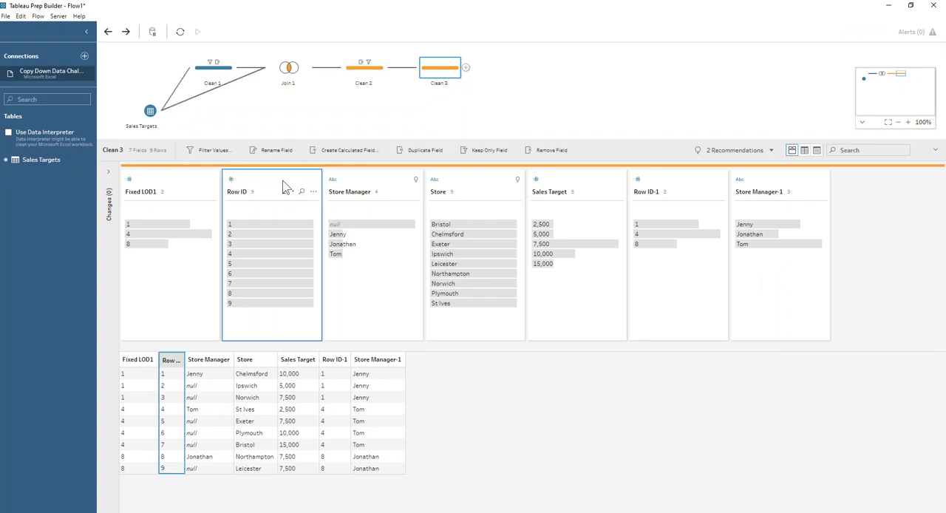
left_click(473, 187, "ctrl")
left_click(761, 185, "ctrl")
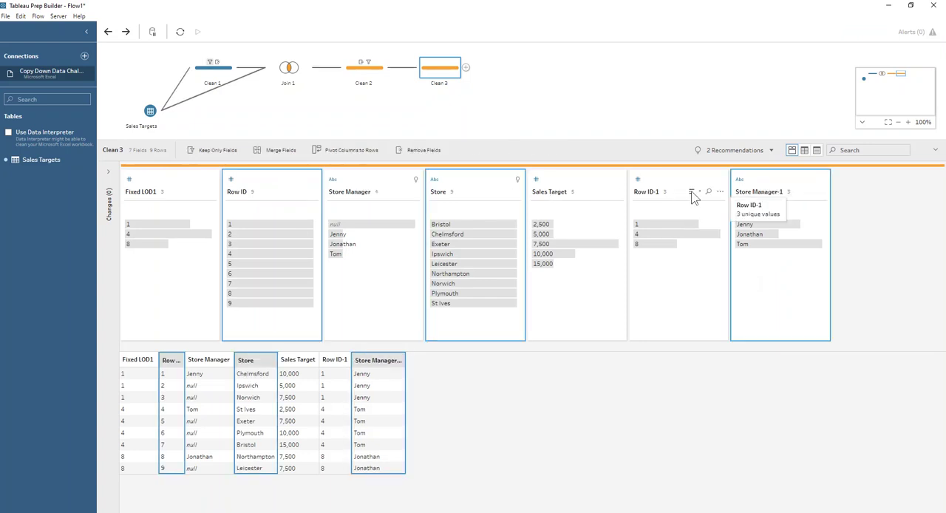
left_click(571, 190, "ctrl")
mouse_move(443, 191)
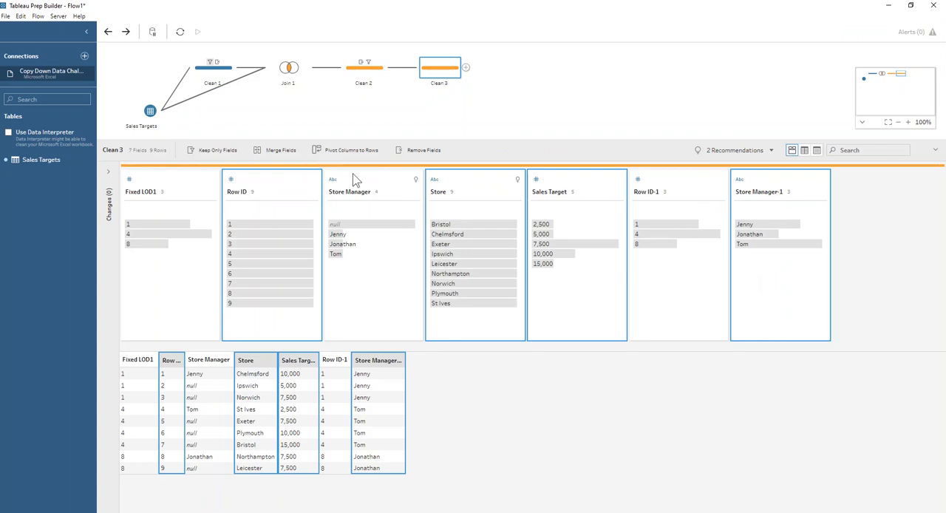
left_click(219, 151)
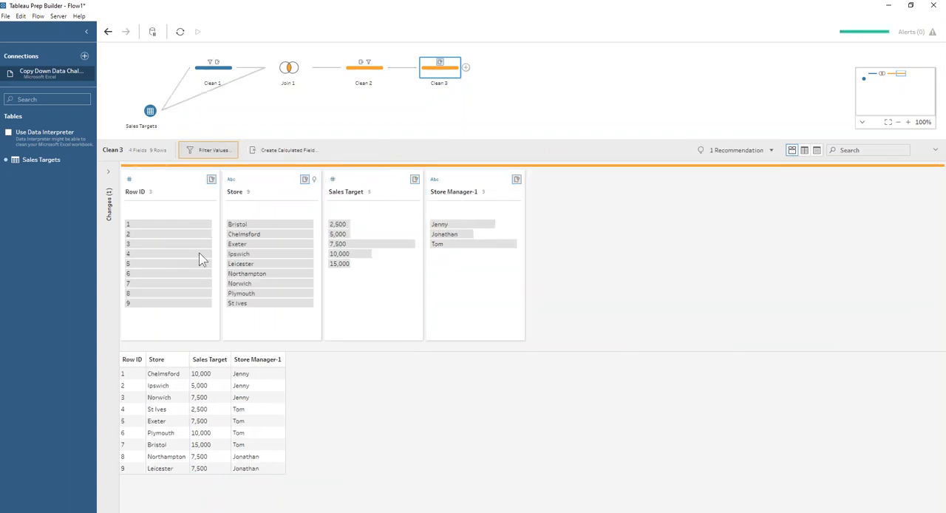
Move Store Manager-1 right after Row ID and rename it Store Manager
left_click(482, 183)
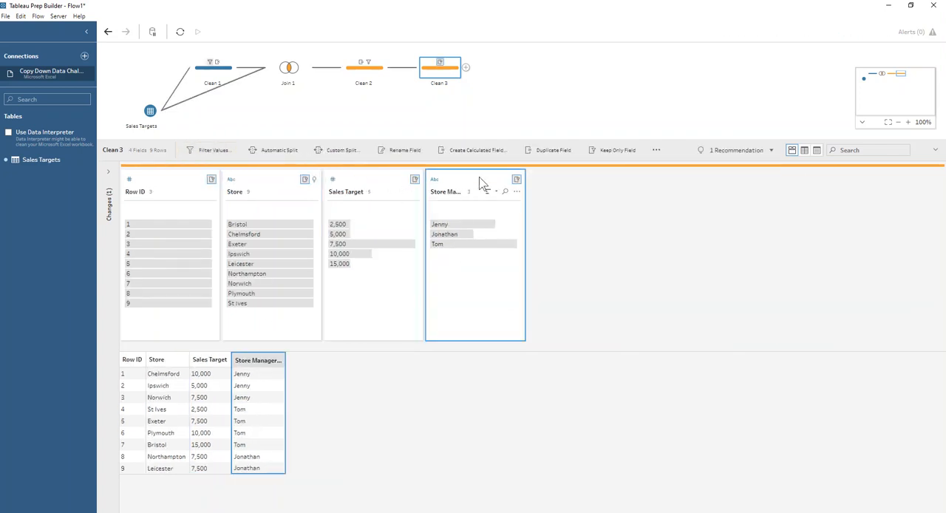
left_click_drag(481, 182, 222, 188)
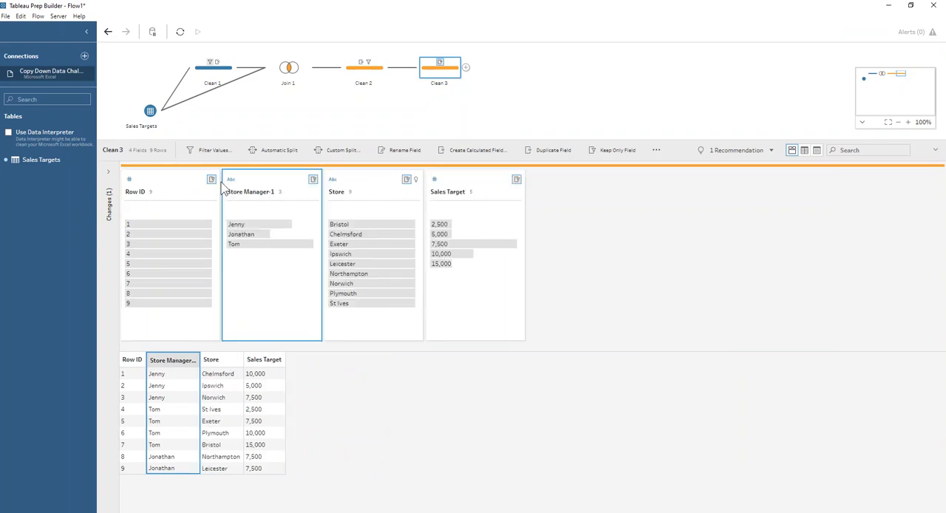
double_click(264, 192)
key("Return")
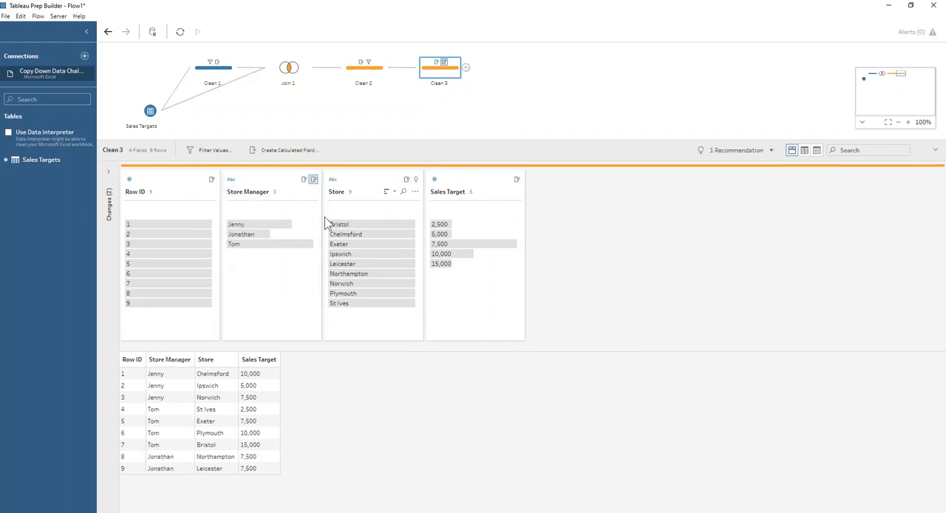